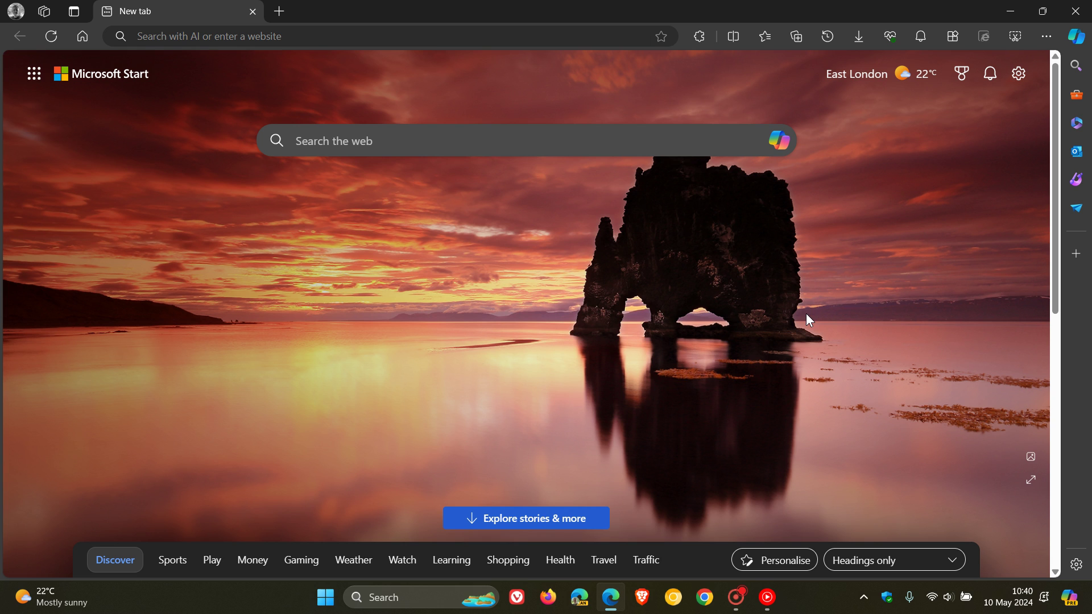
Launch Copilot in Bing from the new tab page's search box.
{"action": "left_click", "coordinate": [776, 143]}
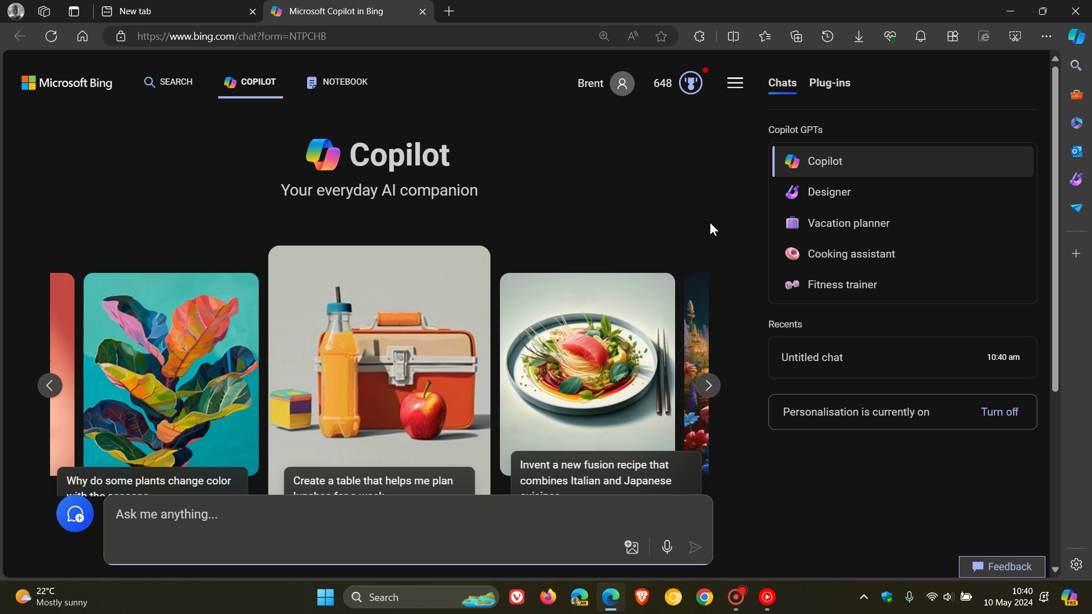
Show the Plug-ins list and check that the Phone plug-in is switched on.
{"action": "left_click", "coordinate": [829, 83]}
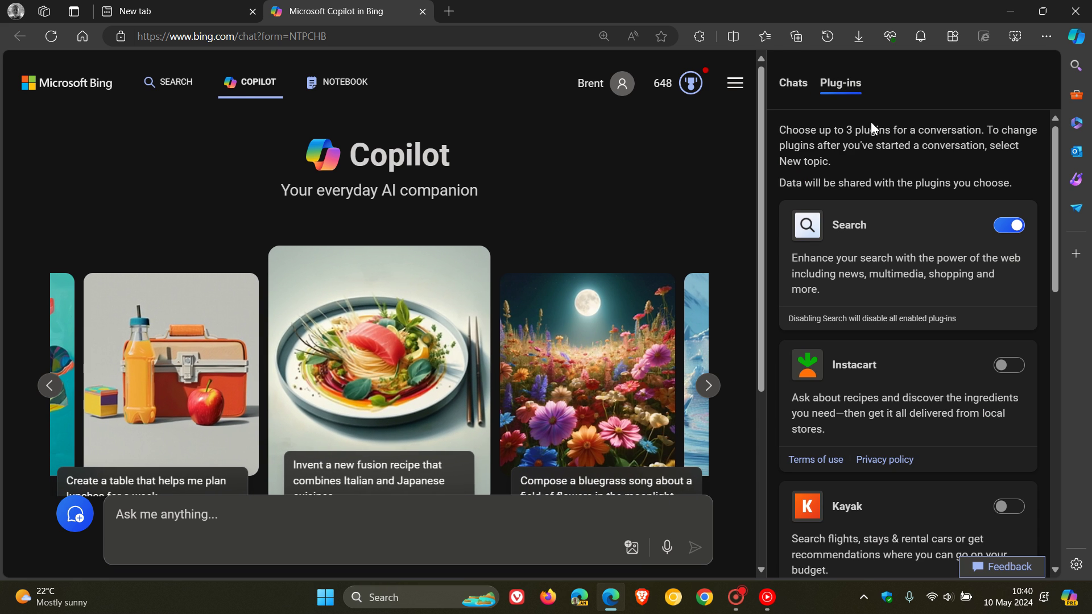
{"action": "scroll", "coordinate": [904, 213], "scroll_direction": "down", "scroll_amount": 3}
{"action": "scroll", "coordinate": [905, 214], "scroll_direction": "down", "scroll_amount": 2}
{"action": "scroll", "coordinate": [904, 214], "scroll_direction": "down", "scroll_amount": 2}
{"action": "scroll", "coordinate": [899, 199], "scroll_direction": "down", "scroll_amount": 1}
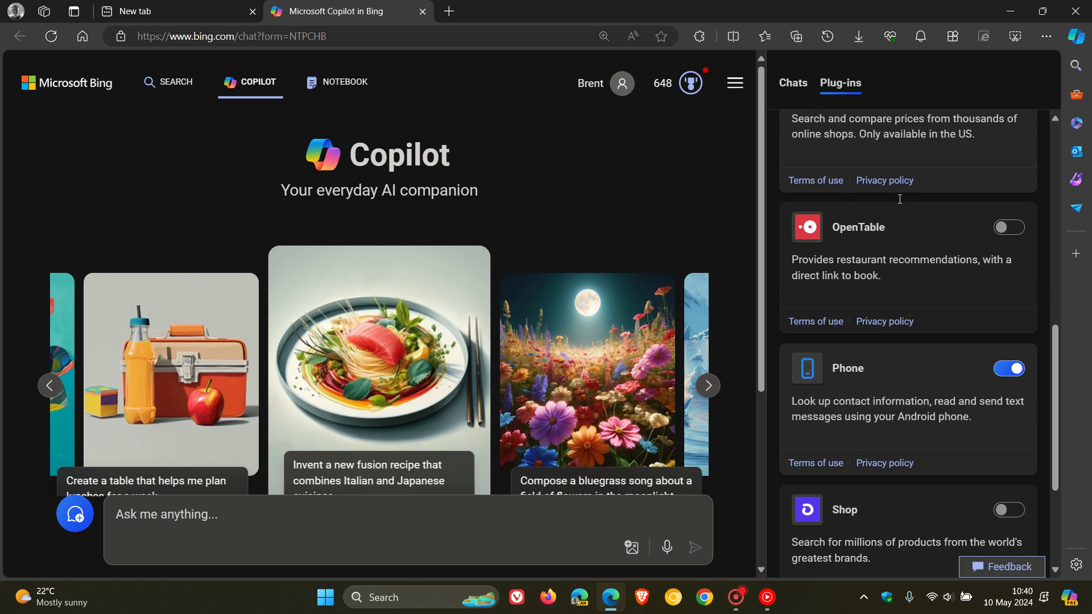
{"action": "scroll", "coordinate": [900, 199], "scroll_direction": "down", "scroll_amount": 1}
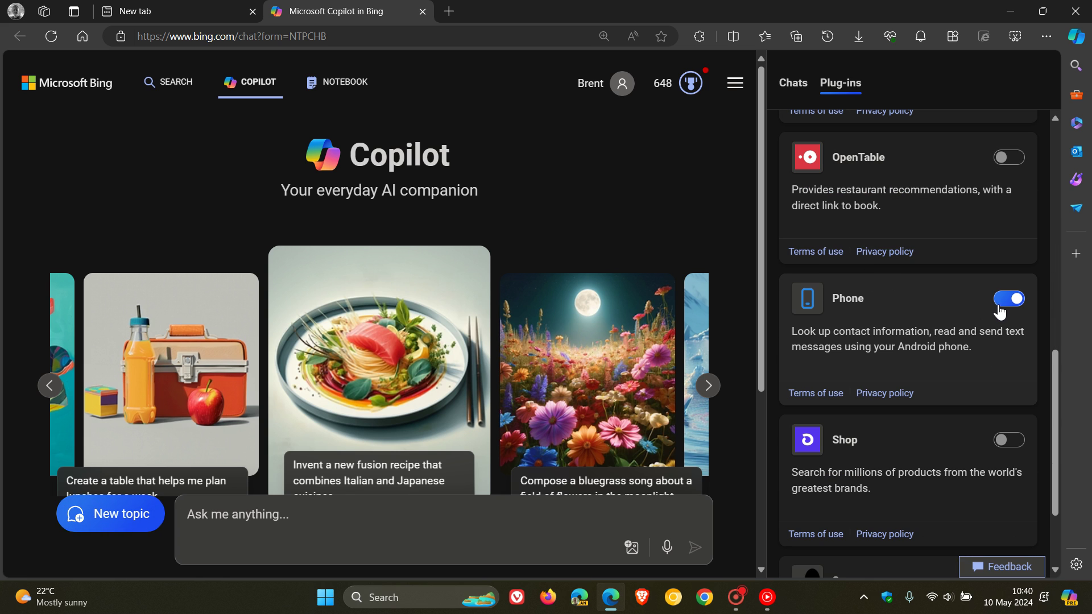
{"action": "left_click", "coordinate": [1001, 300]}
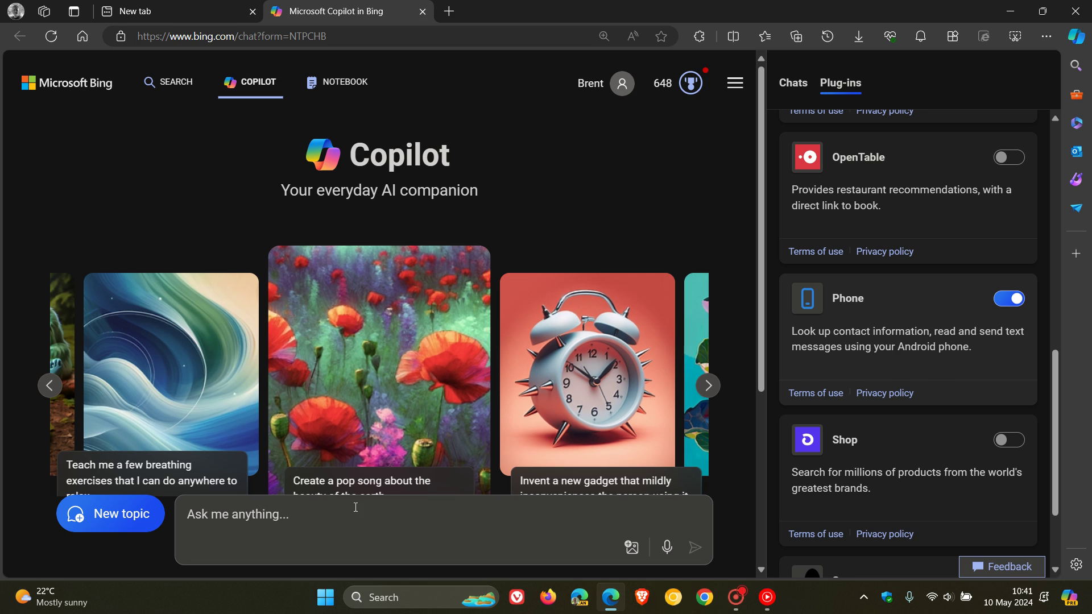
Begin typing 'contacts' in the 'Ask me anything' box without sending.
{"action": "left_click", "coordinate": [314, 517]}
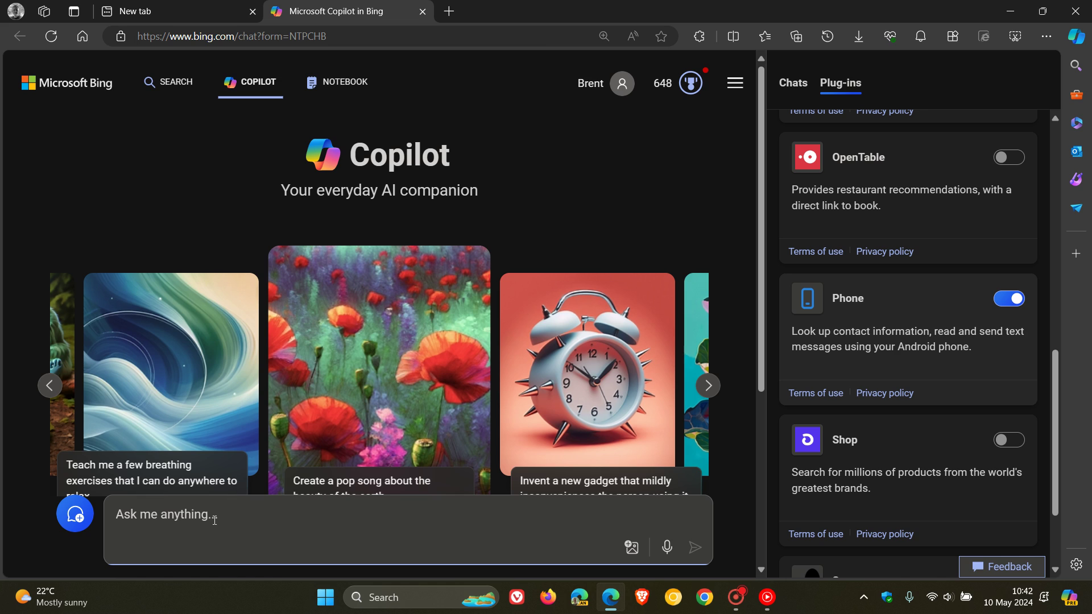
{"action": "type", "text": "co"}
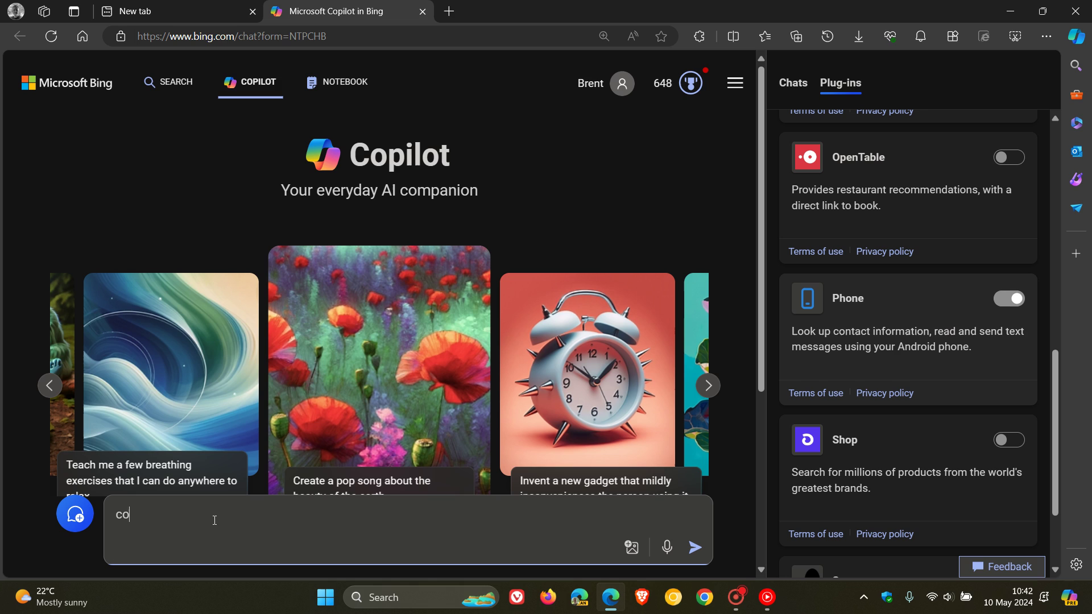
{"action": "type", "text": "ntact"}
{"action": "type", "text": "s"}
Close the Bing tab, verify Phone is on in the sidebar Copilot plugins, then close the pane.
{"action": "left_click", "coordinate": [422, 11]}
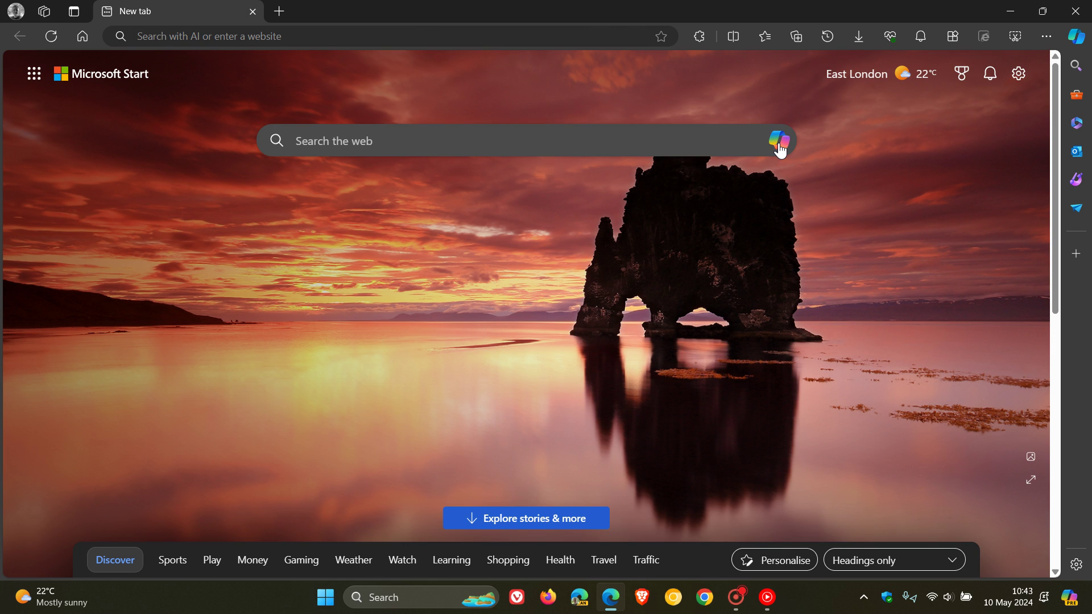
{"action": "left_click", "coordinate": [1076, 36]}
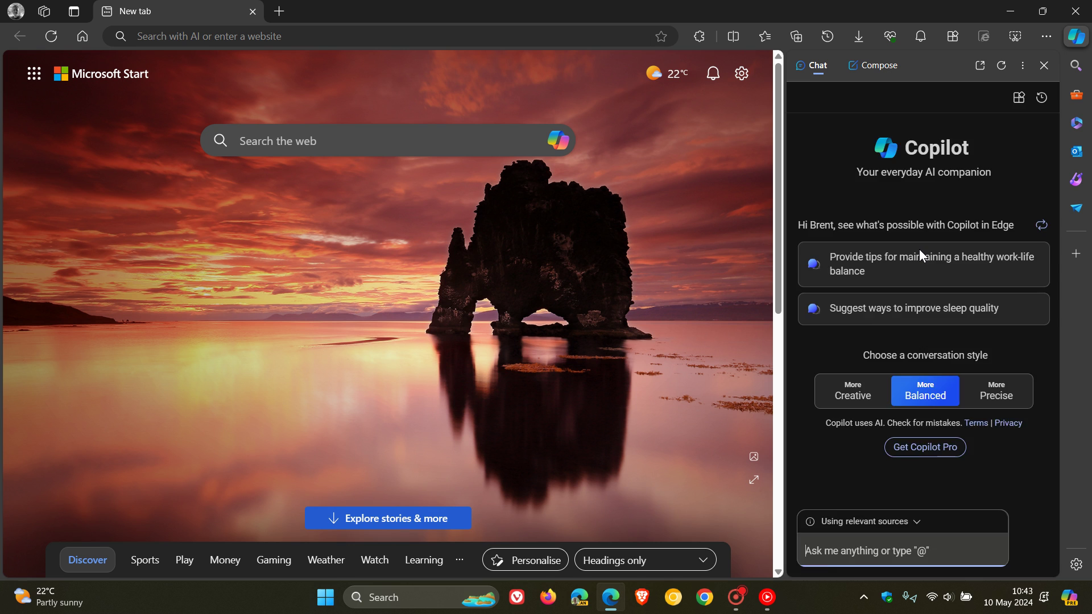
{"action": "left_click", "coordinate": [1020, 101]}
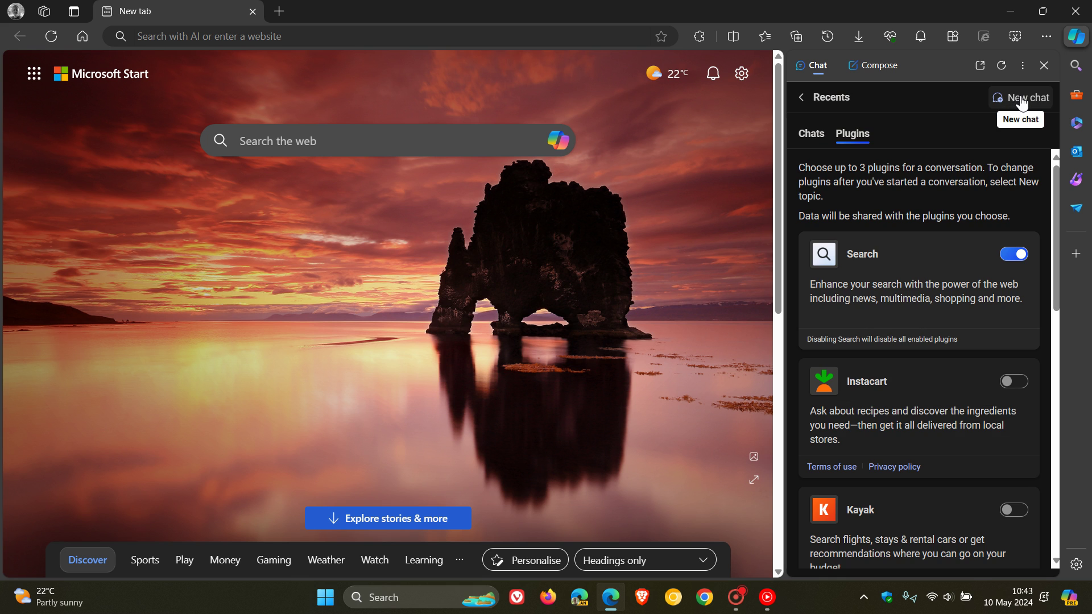
{"action": "scroll", "coordinate": [933, 222], "scroll_direction": "down", "scroll_amount": 4}
{"action": "scroll", "coordinate": [933, 223], "scroll_direction": "down", "scroll_amount": 2}
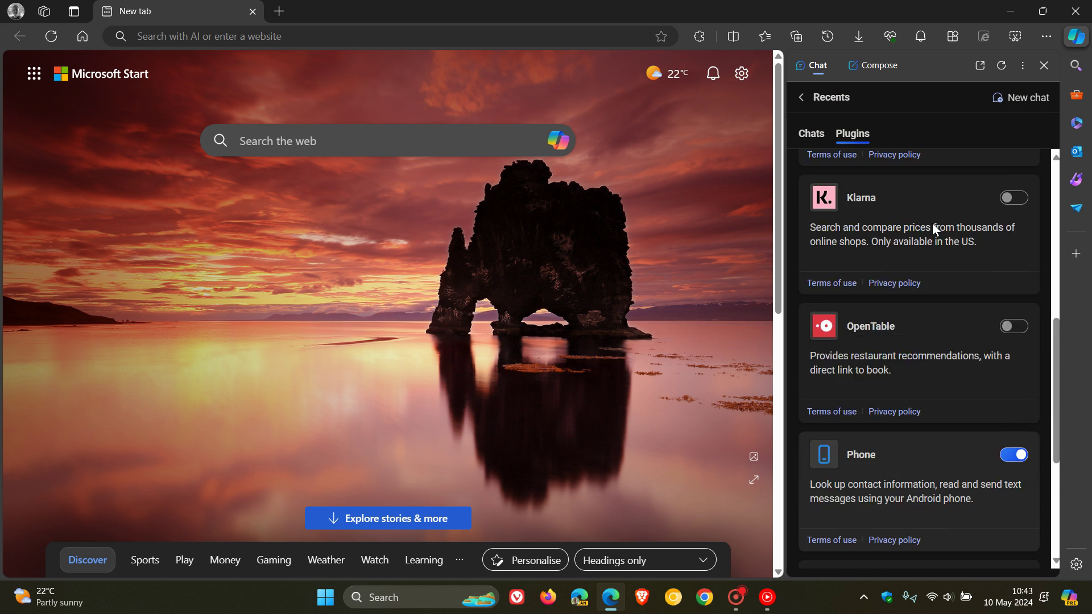
{"action": "scroll", "coordinate": [933, 222], "scroll_direction": "down", "scroll_amount": 1}
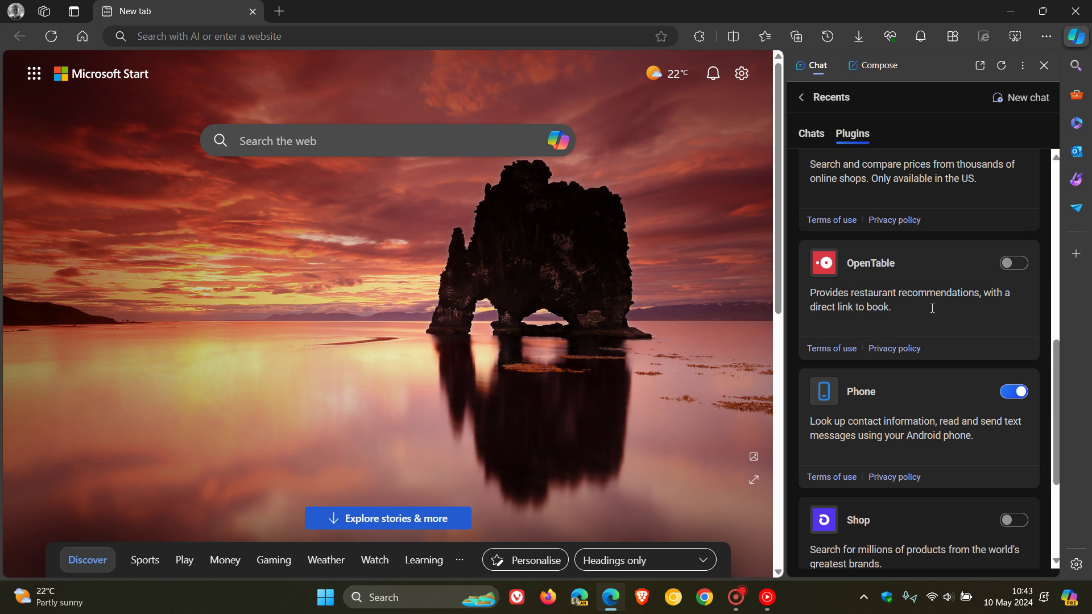
{"action": "left_click", "coordinate": [1045, 65]}
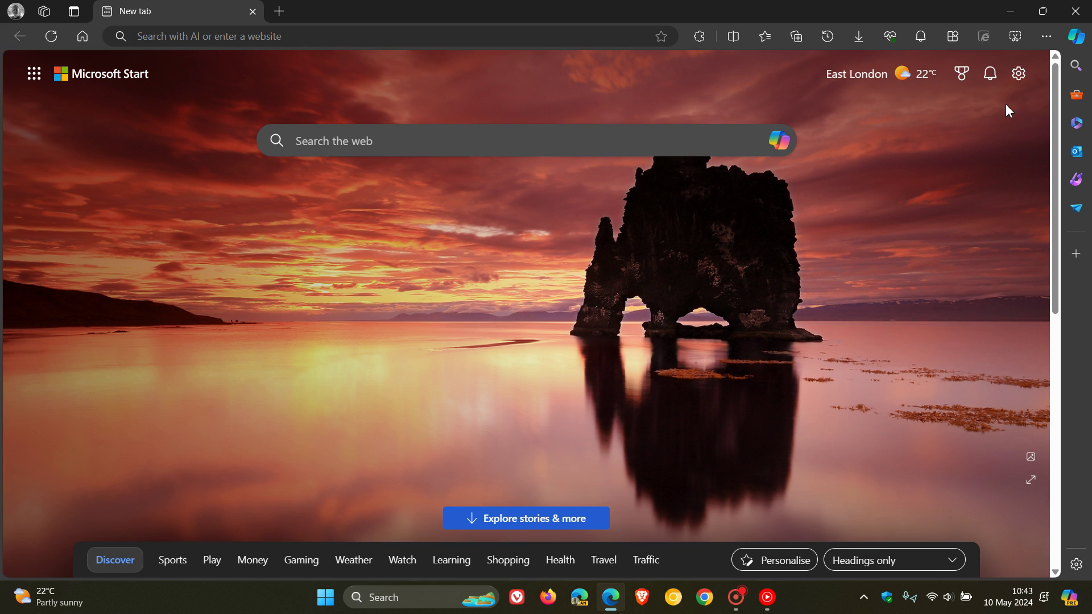
{"action": "left_click", "coordinate": [1077, 600]}
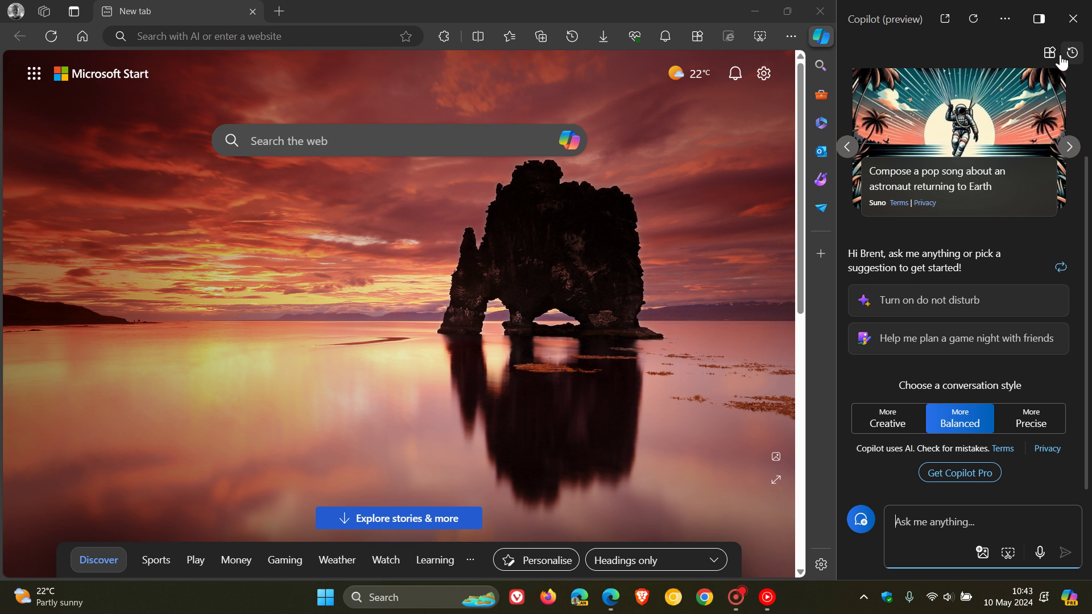
{"action": "left_click", "coordinate": [1072, 53]}
{"action": "scroll", "coordinate": [936, 175], "scroll_direction": "down", "scroll_amount": 3}
{"action": "scroll", "coordinate": [937, 175], "scroll_direction": "down", "scroll_amount": 2}
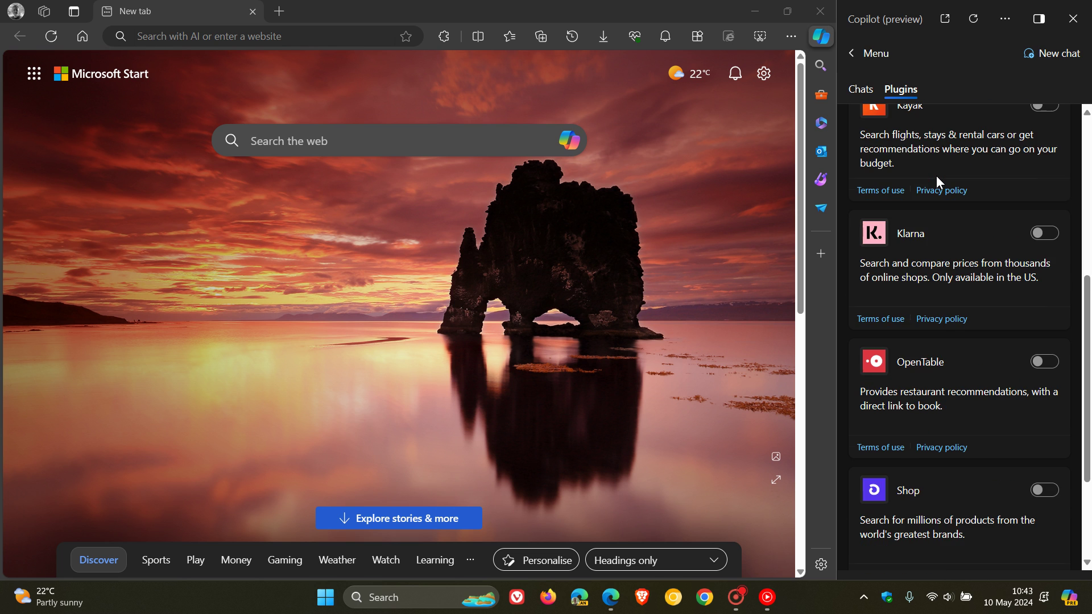
{"action": "scroll", "coordinate": [936, 175], "scroll_direction": "down", "scroll_amount": 2}
{"action": "scroll", "coordinate": [936, 175], "scroll_direction": "down", "scroll_amount": 2}
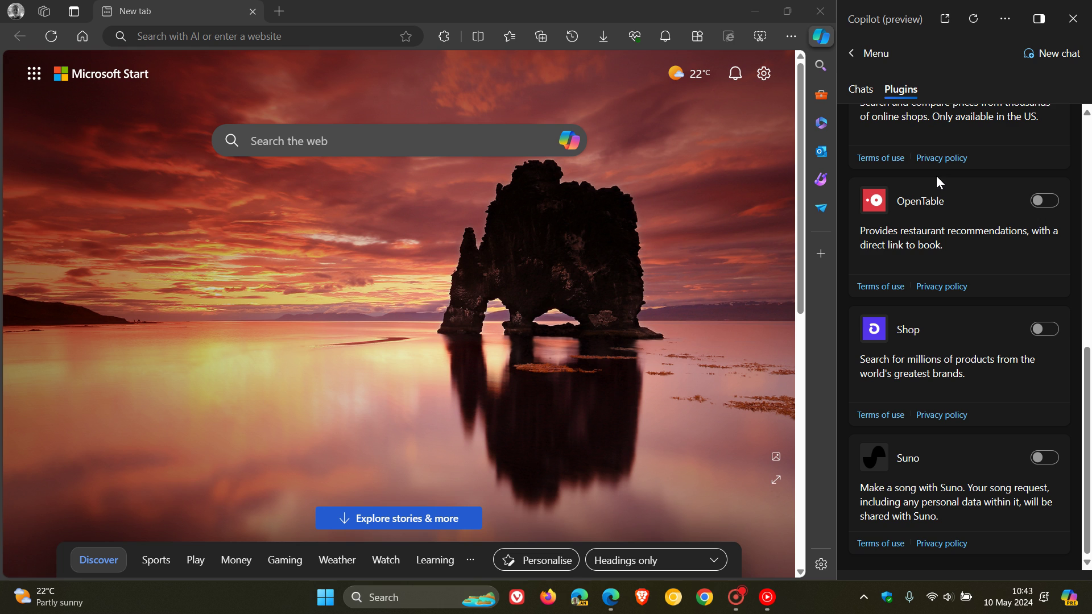
{"action": "scroll", "coordinate": [940, 188], "scroll_direction": "up", "scroll_amount": 2}
{"action": "scroll", "coordinate": [944, 208], "scroll_direction": "up", "scroll_amount": 3}
{"action": "scroll", "coordinate": [947, 209], "scroll_direction": "up", "scroll_amount": 2}
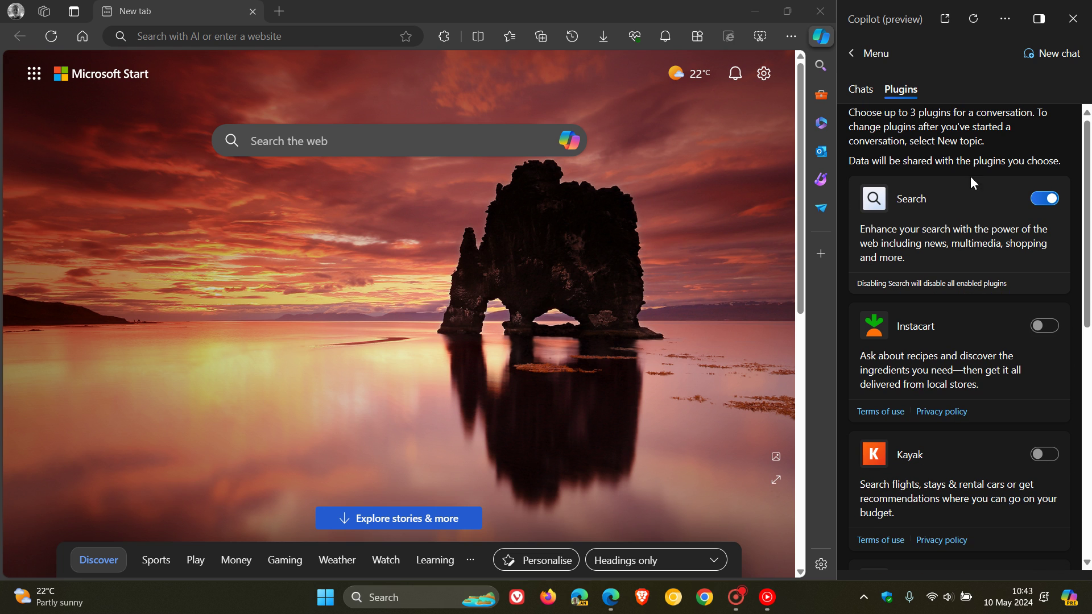
{"action": "left_click", "coordinate": [853, 53]}
{"action": "left_click", "coordinate": [1074, 19]}
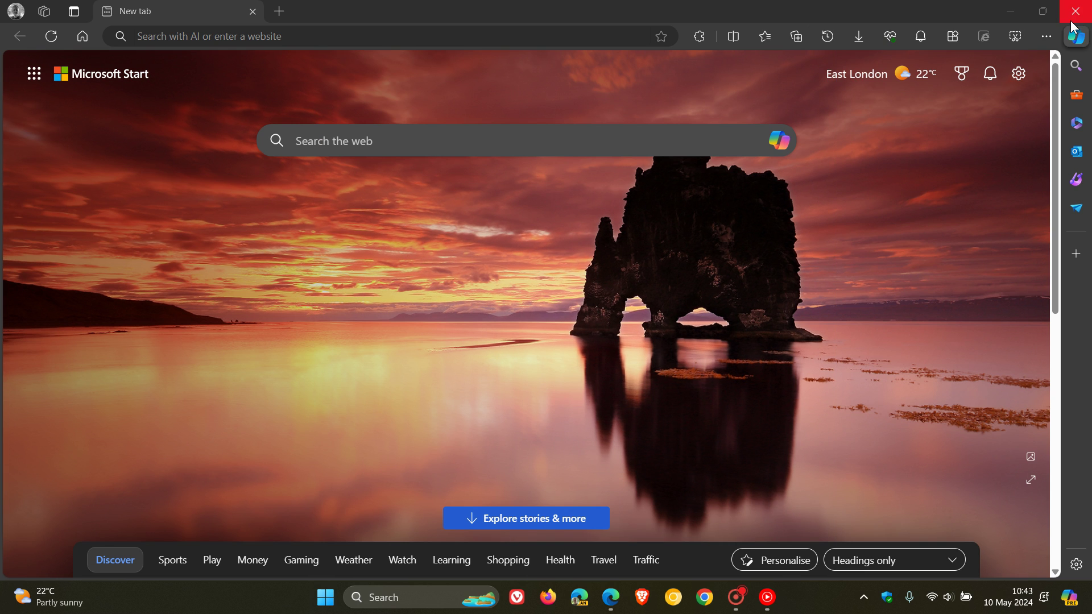